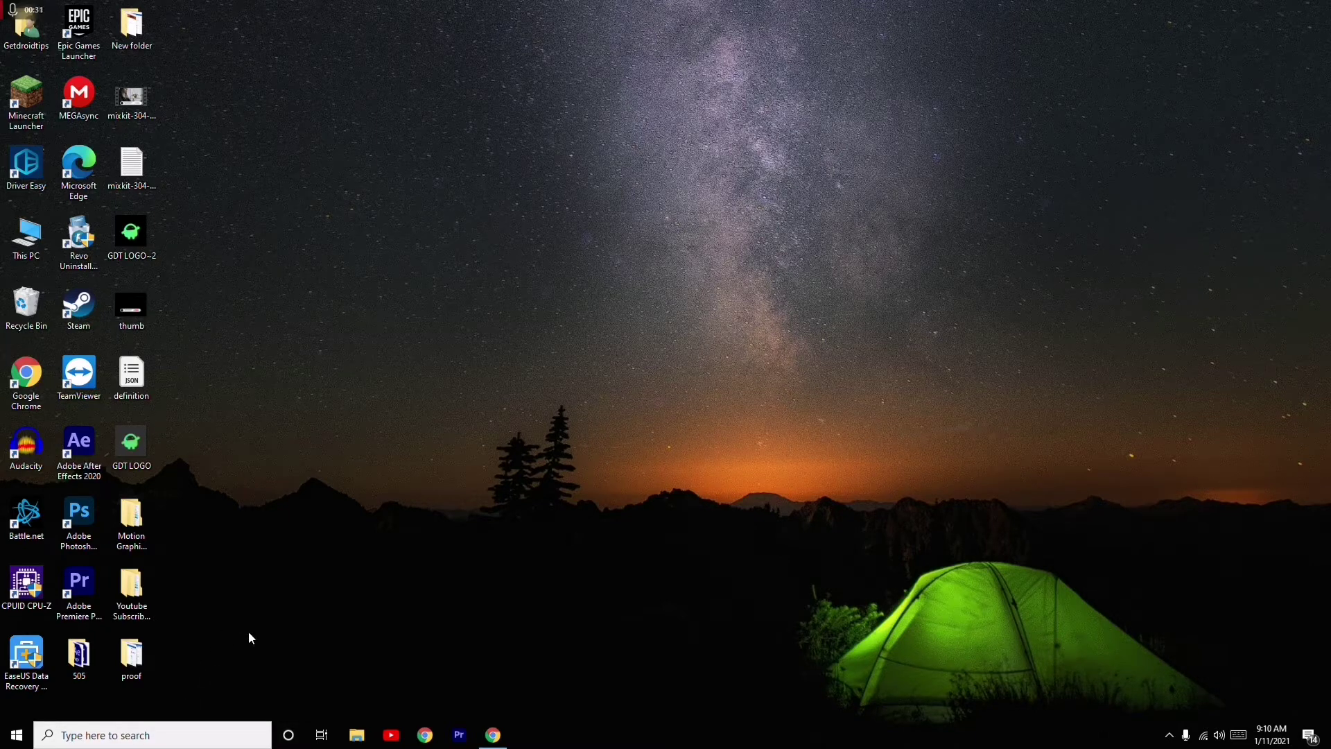
- Enter services.msc in the Run dialog, correcting the mistyped character
key("super+r")
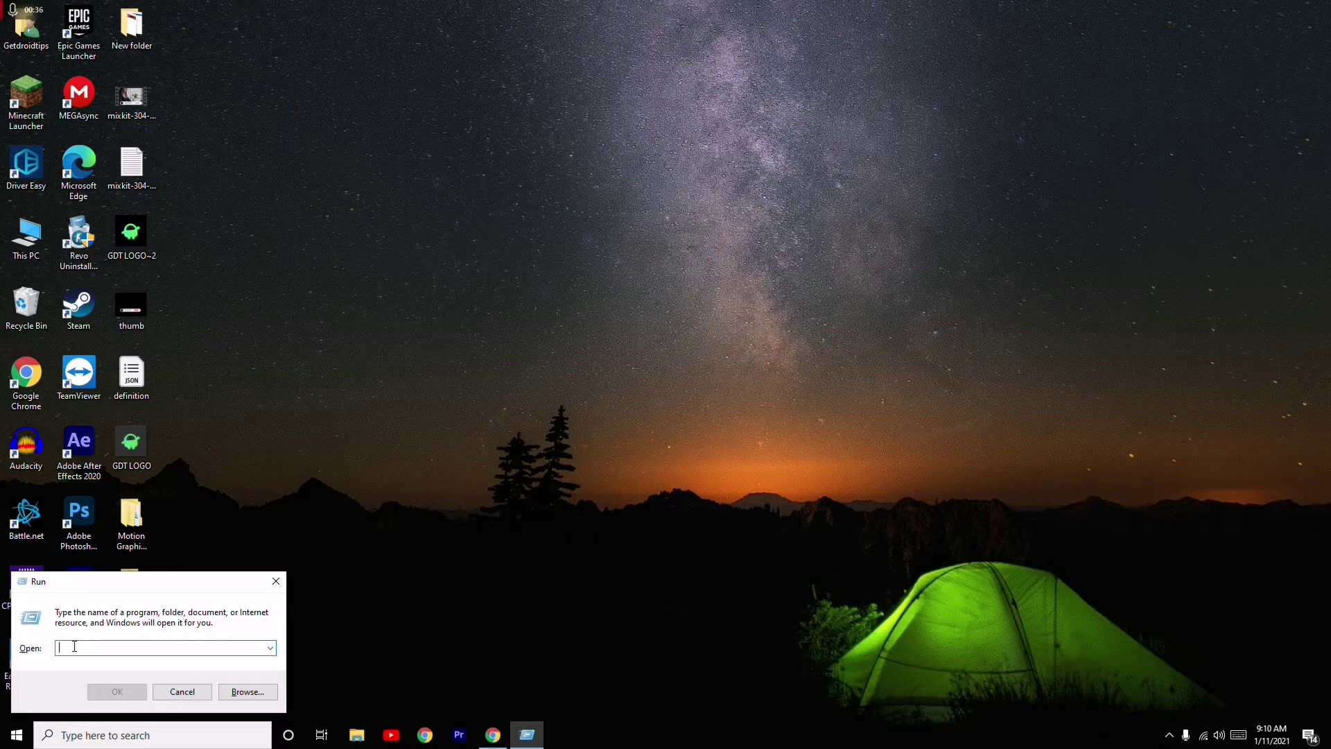
type("services")
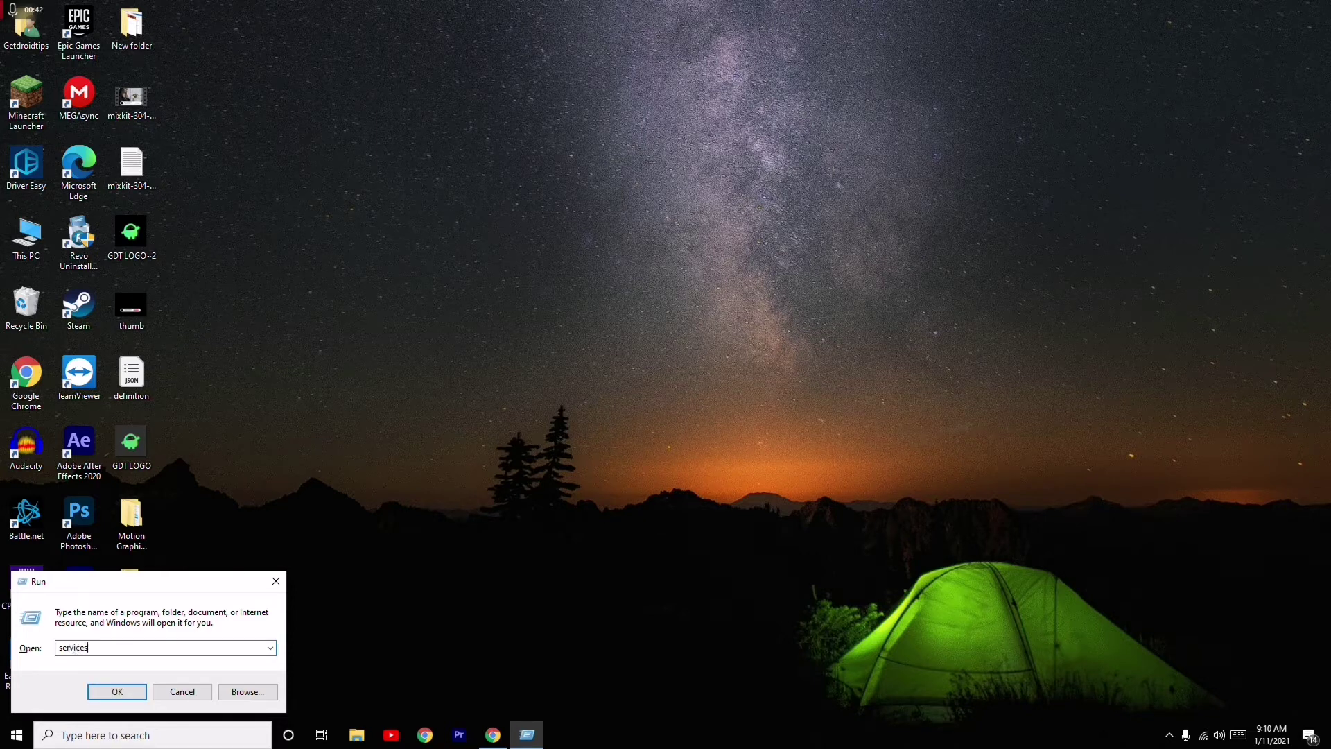
type(".msc")
left_click(90, 648)
key("BackSpace")
type(".")
- Launch Services and select the Radio Management Service entry in the list
left_click(126, 695)
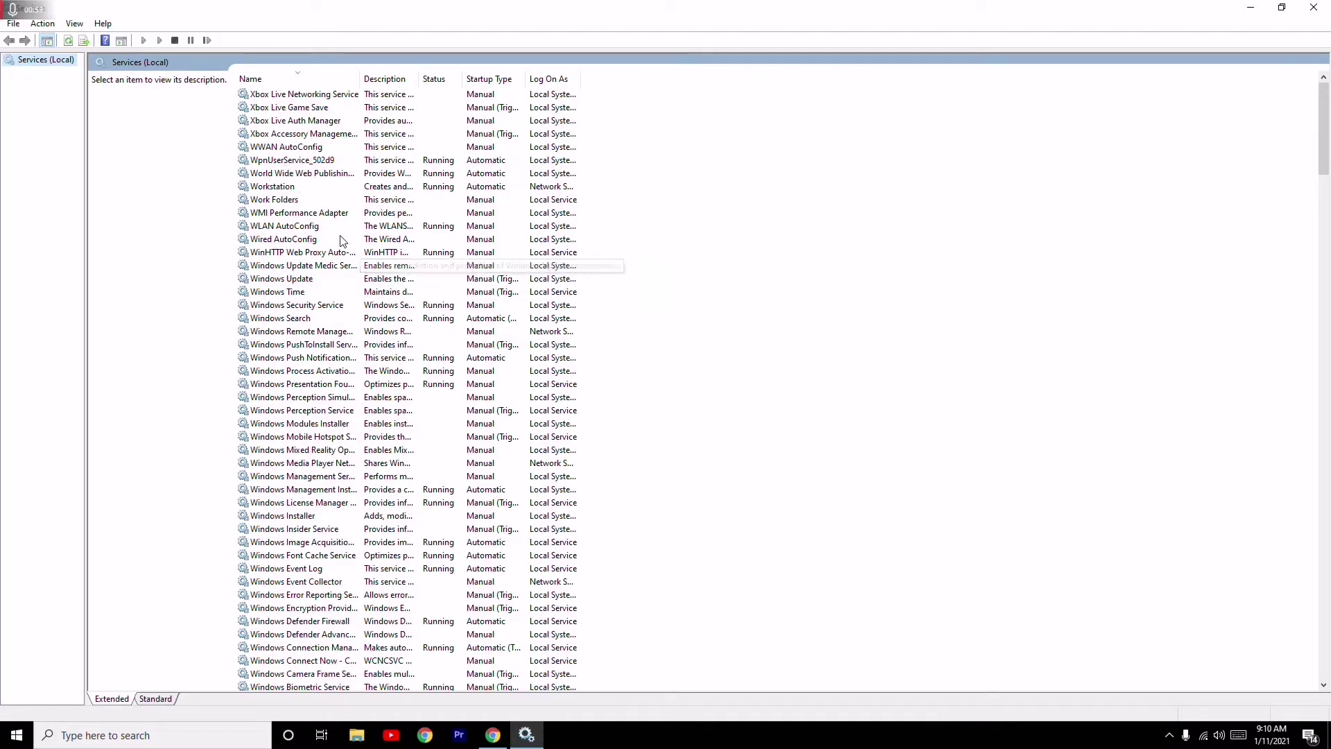
scroll(368, 256, "down", 12)
scroll(343, 241, "down", 20)
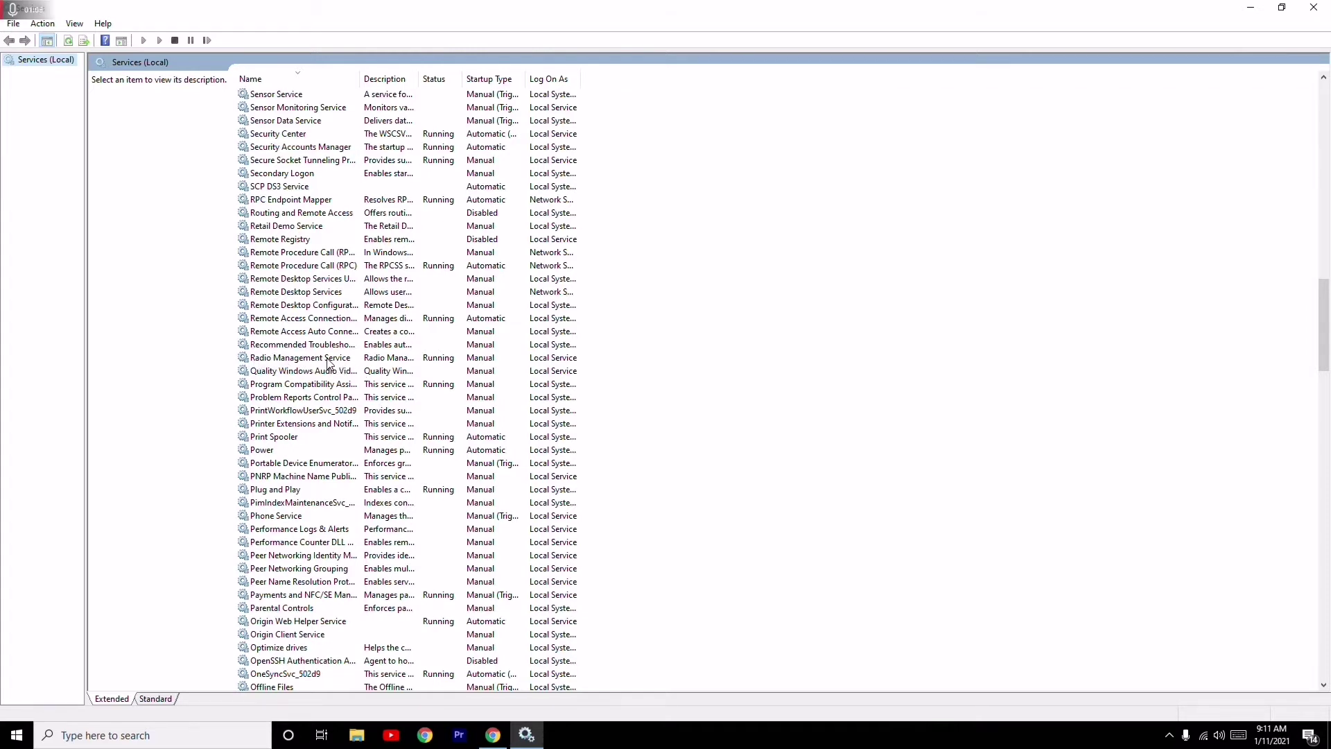
left_click(328, 361)
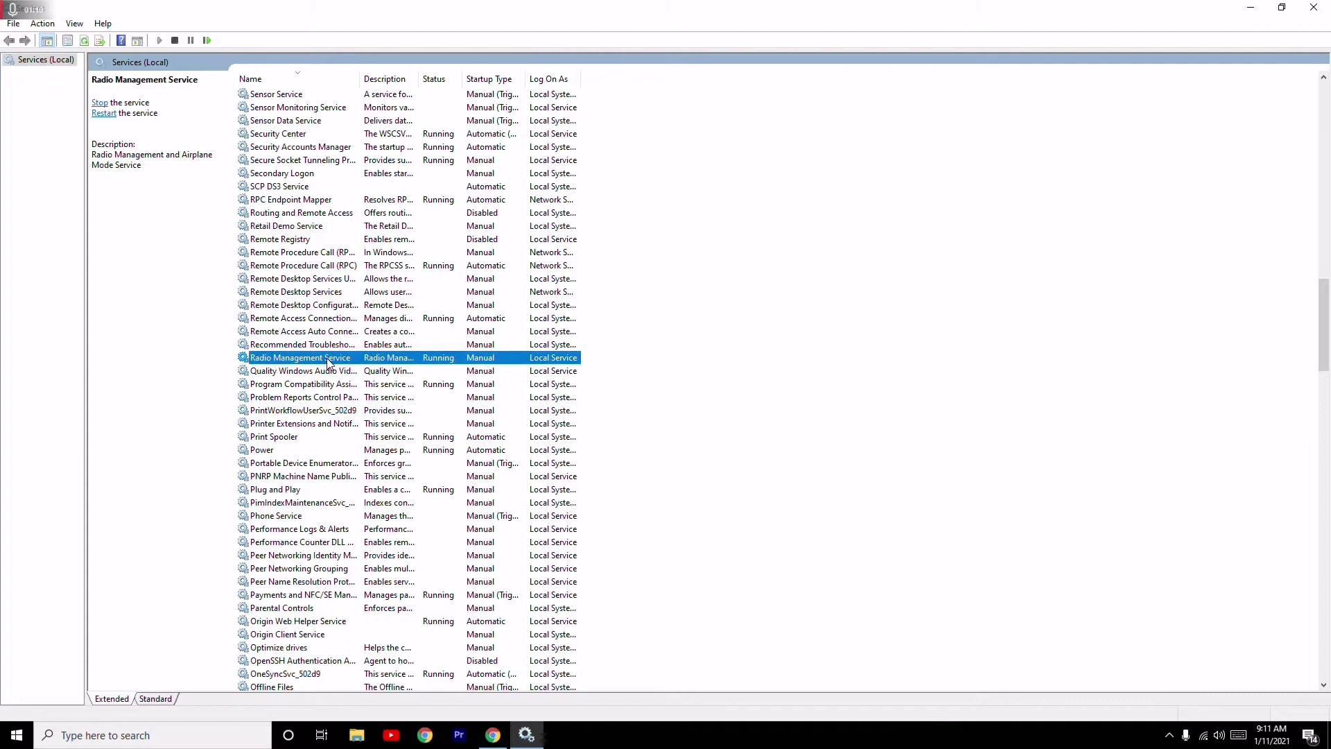
- Review the Radio Management Service properties and close them with Cancel, leaving it unchanged
right_click(329, 363)
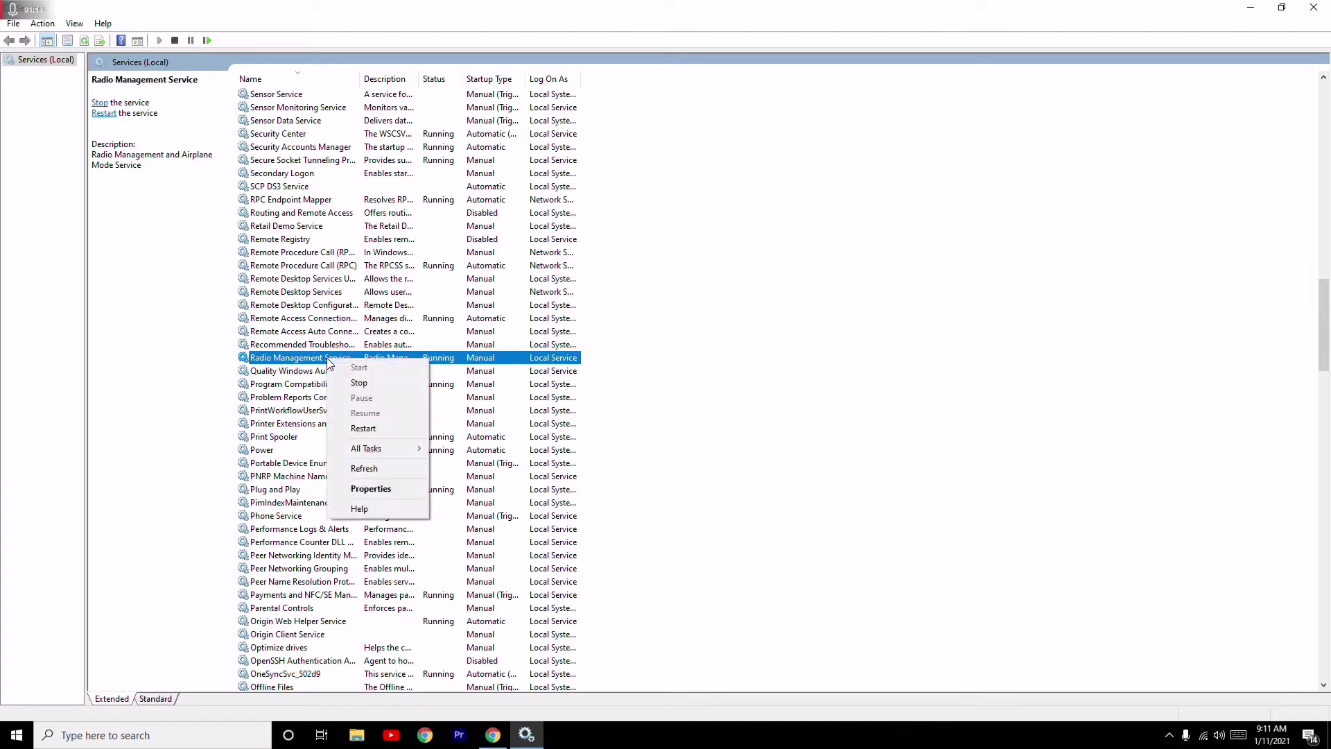
left_click(375, 489)
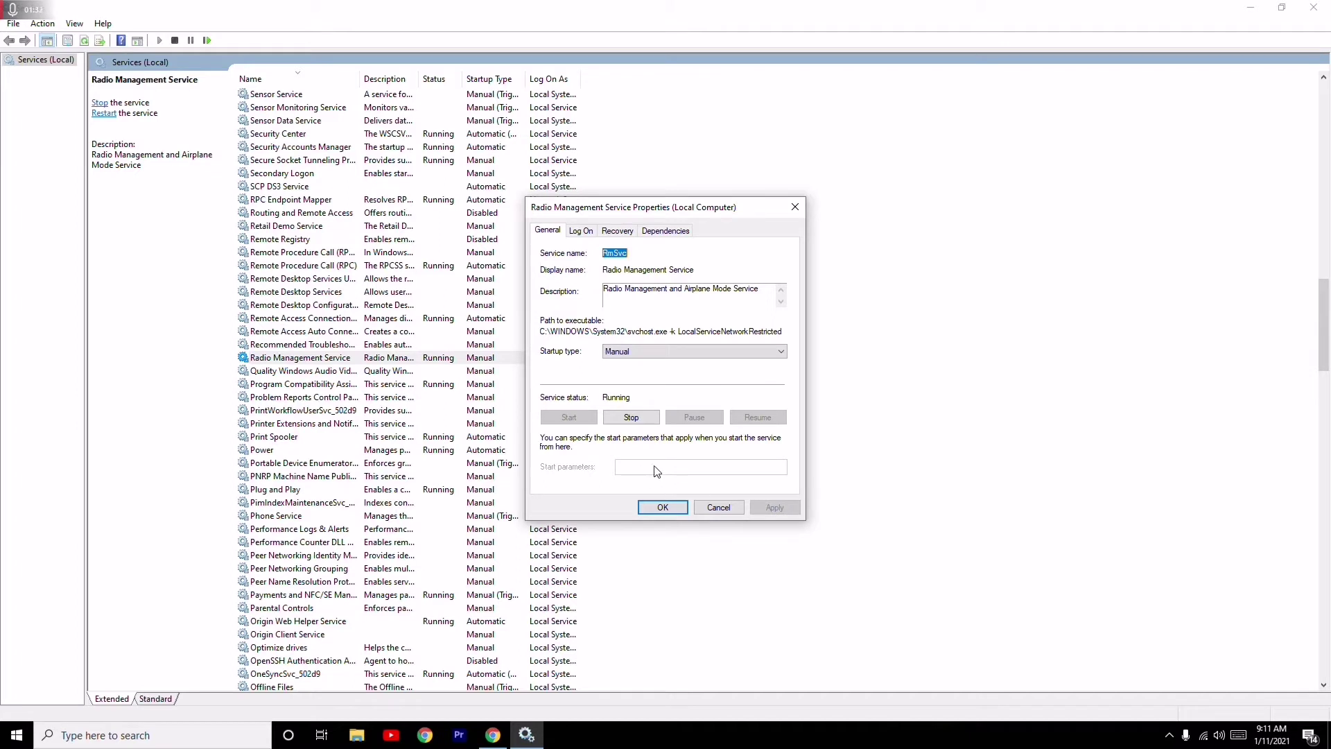
left_click(717, 507)
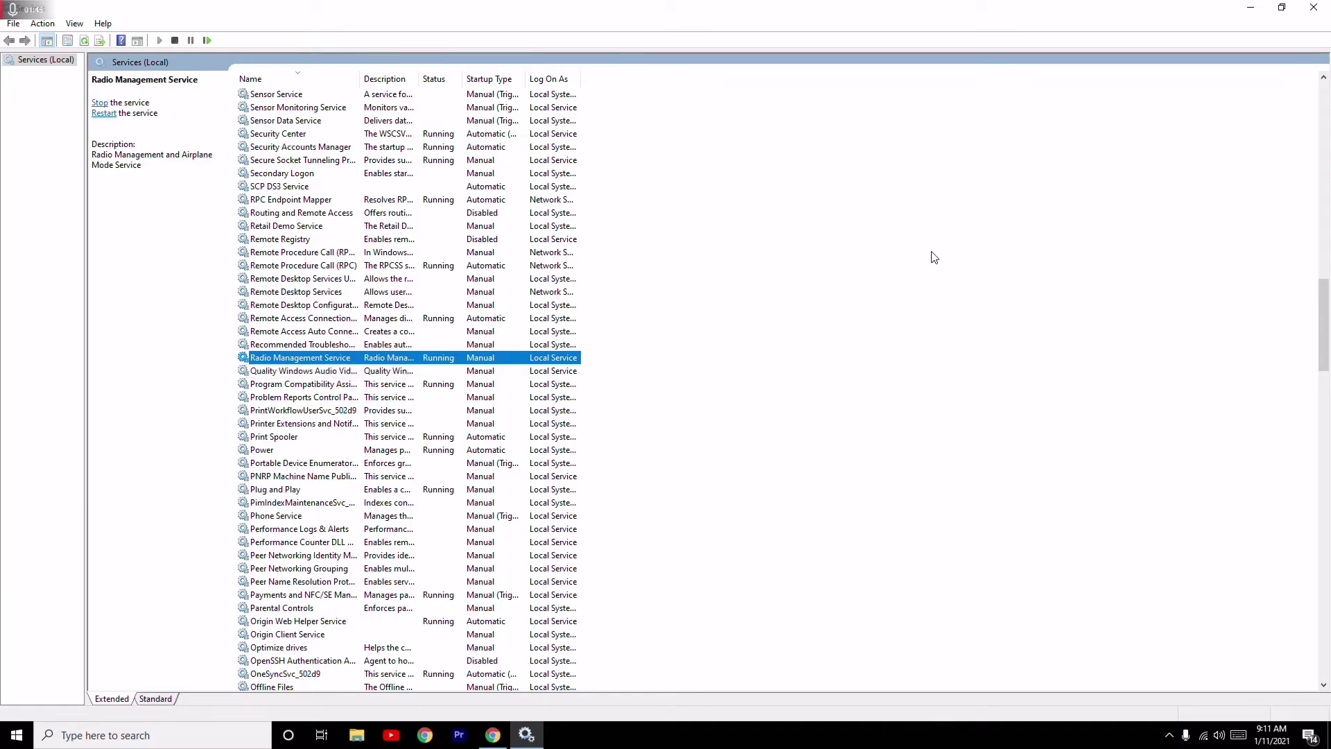
- Minimize Services and run Command Prompt as administrator from a search for 'command'
left_click(1250, 7)
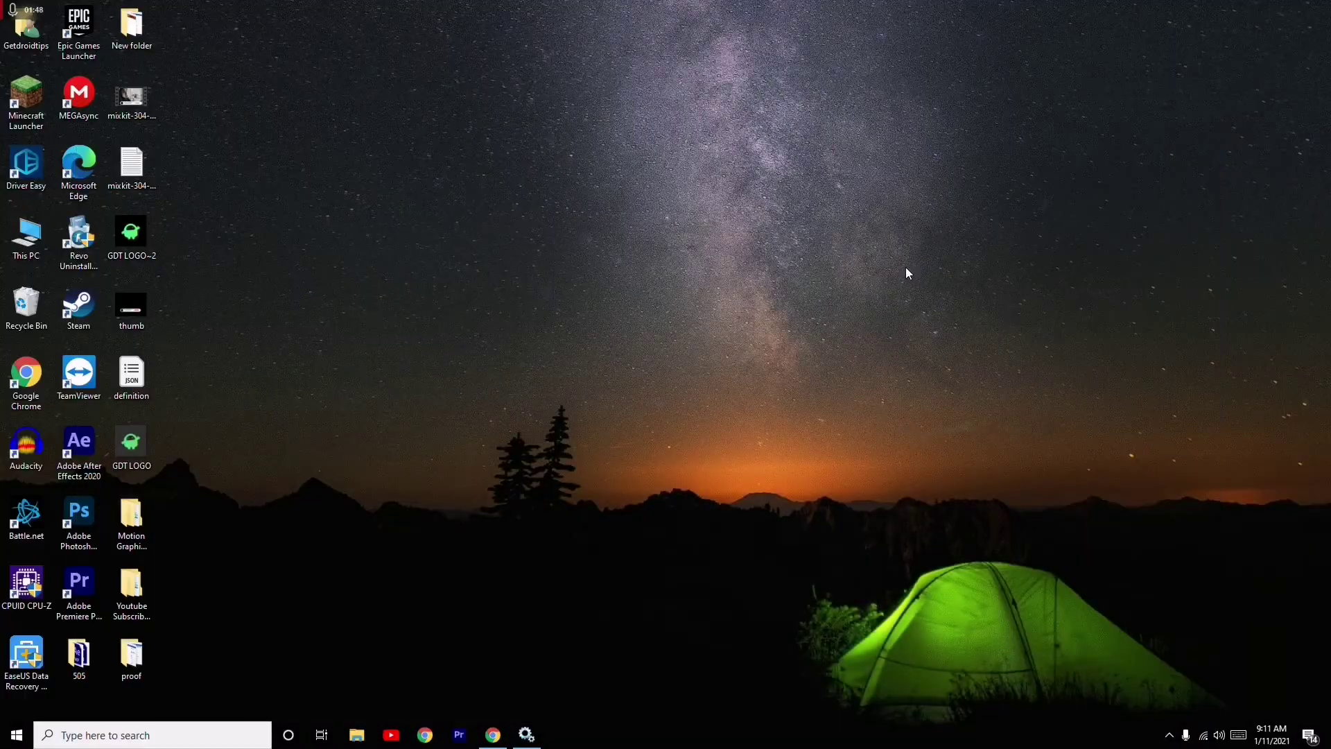
left_click(130, 741)
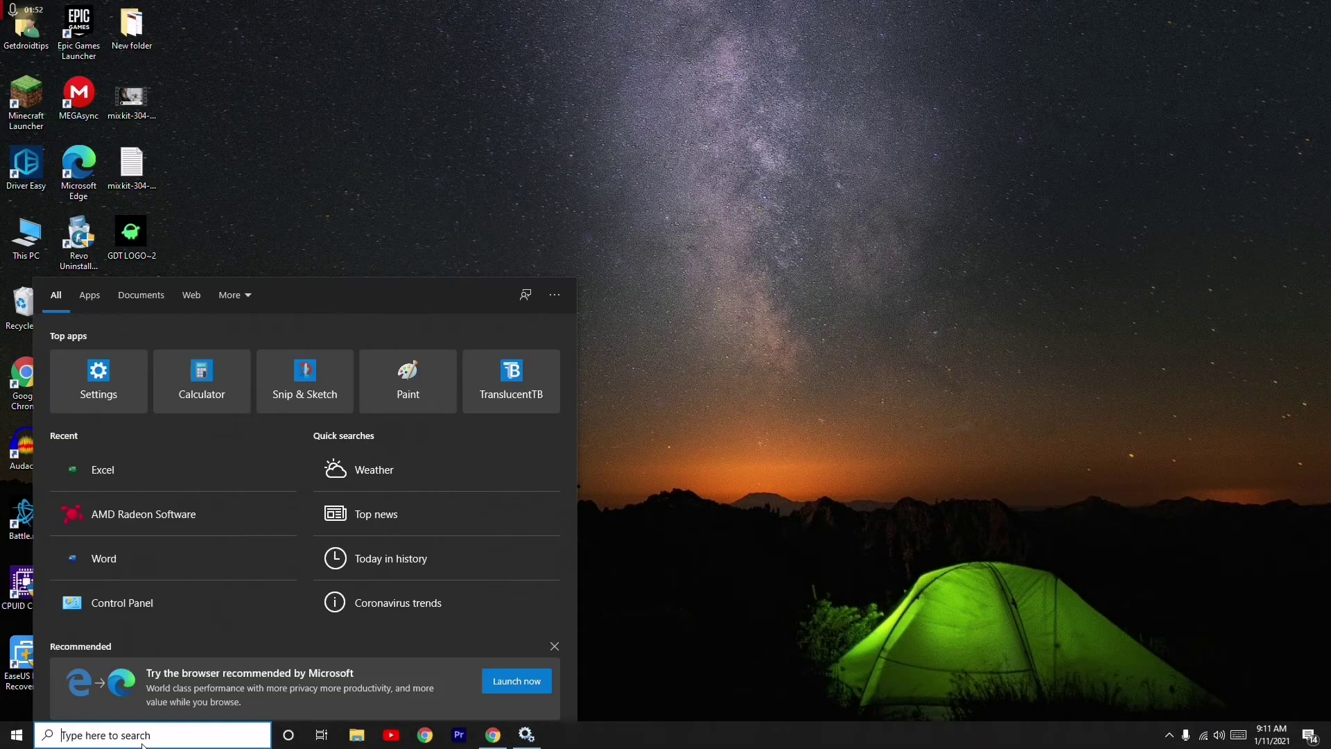
type("command")
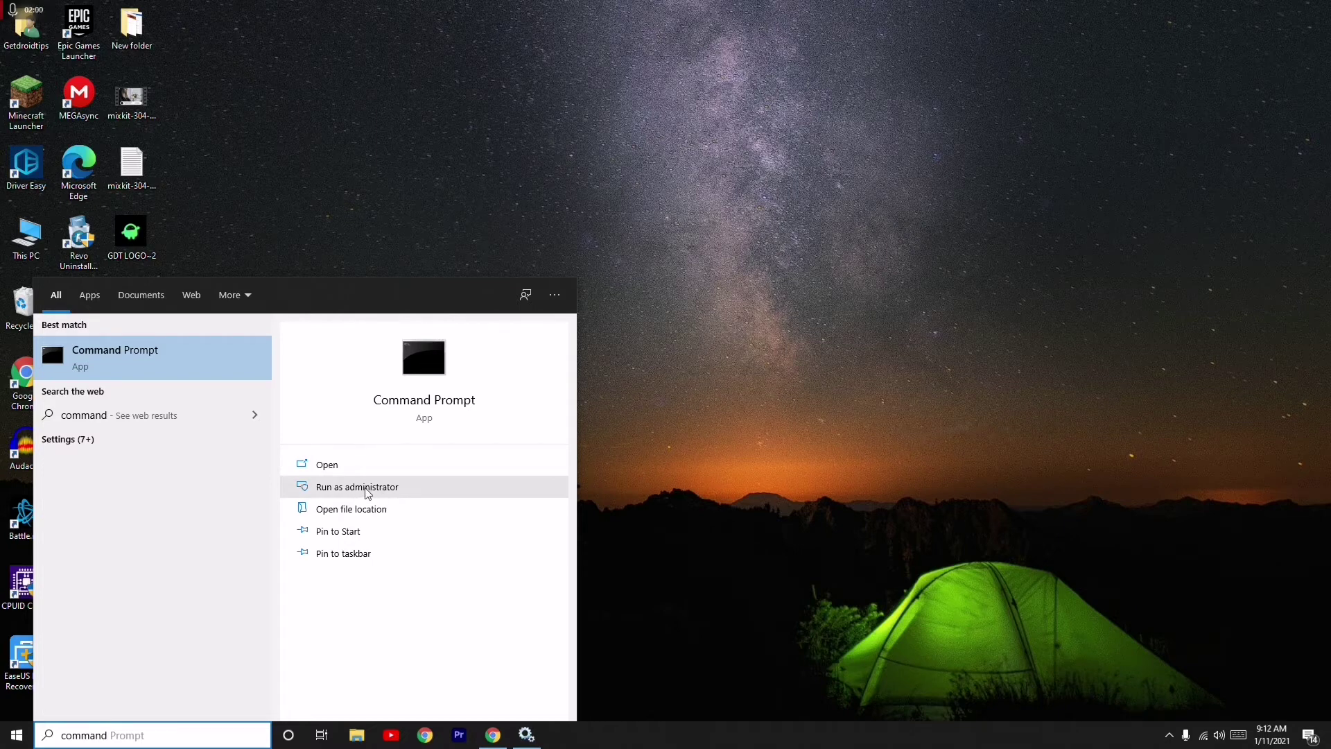
left_click(366, 491)
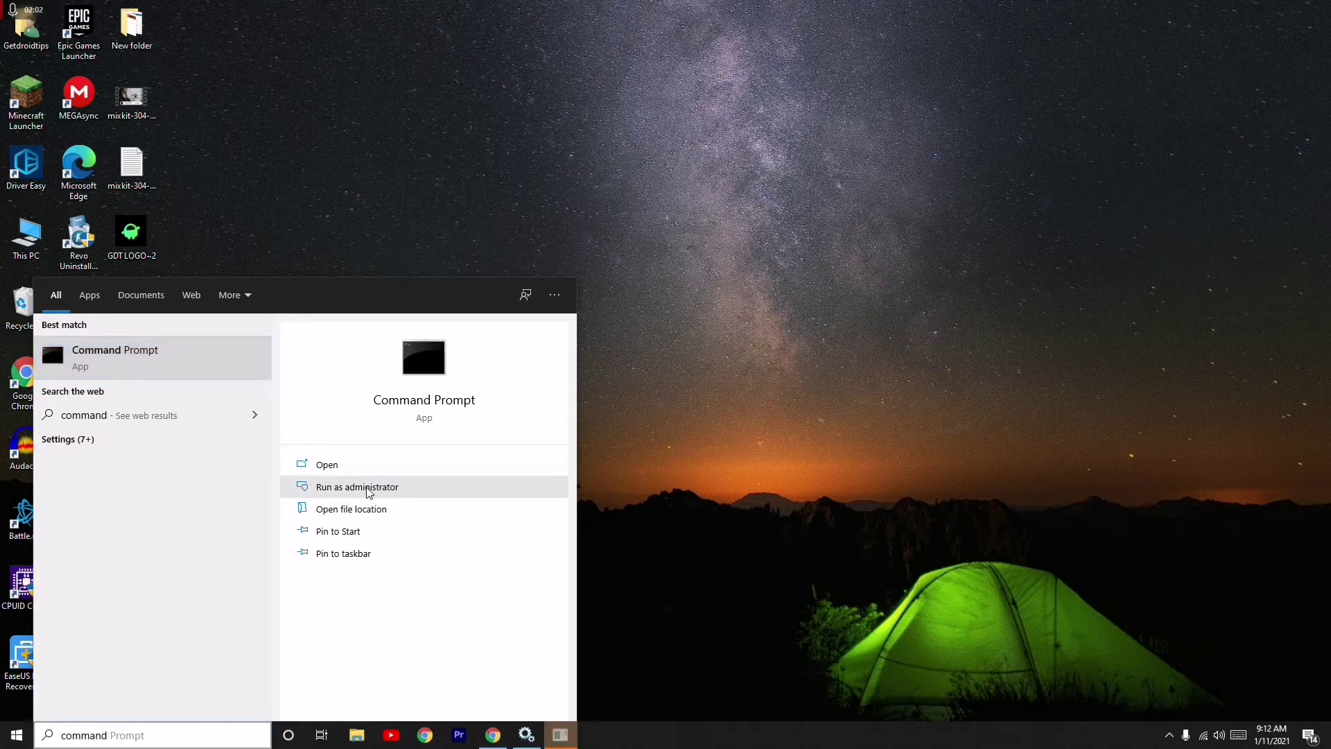
- Approve the admin prompt and run ipconfig /release to release the IP addresses
left_click(637, 466)
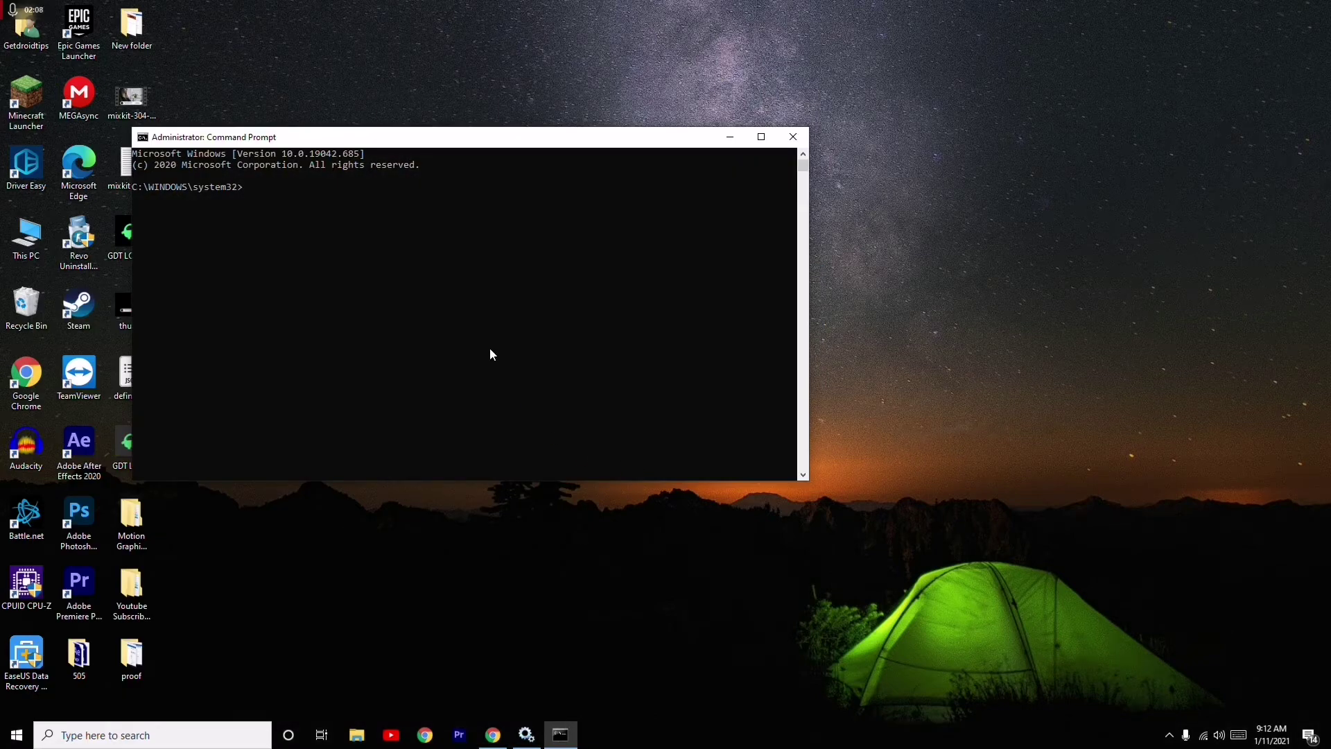
type("ipconfig /release")
key("Return")
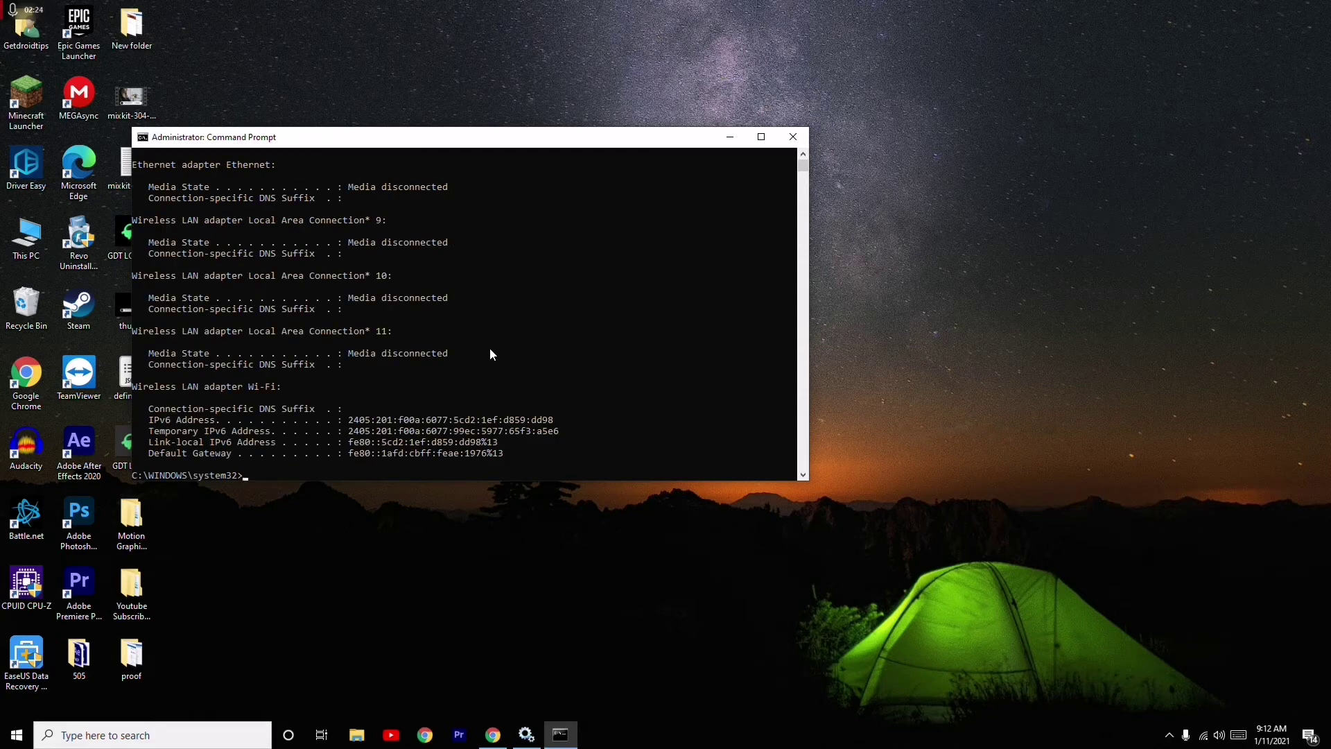
- Run ipconfig /renew to request new IP addresses for the adapters
type("ipconfig /renew")
key("Return")
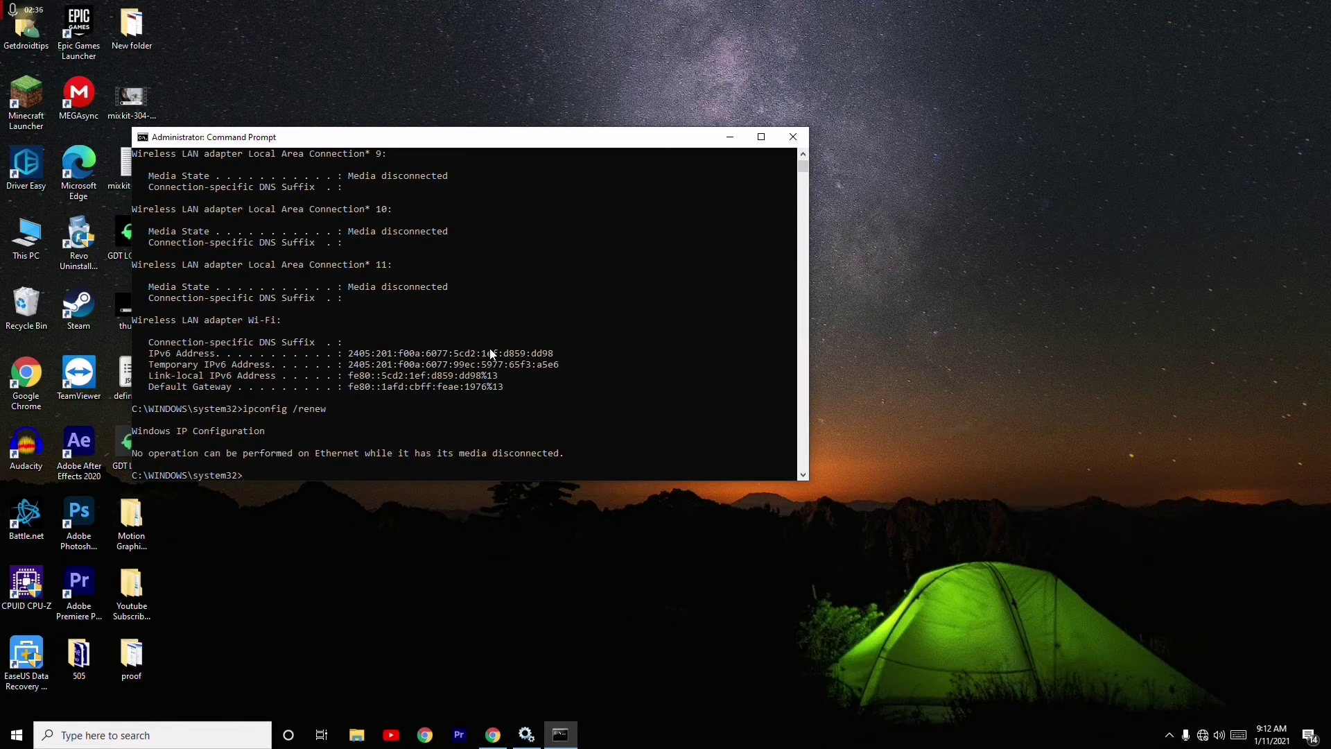
type("ipconfig")
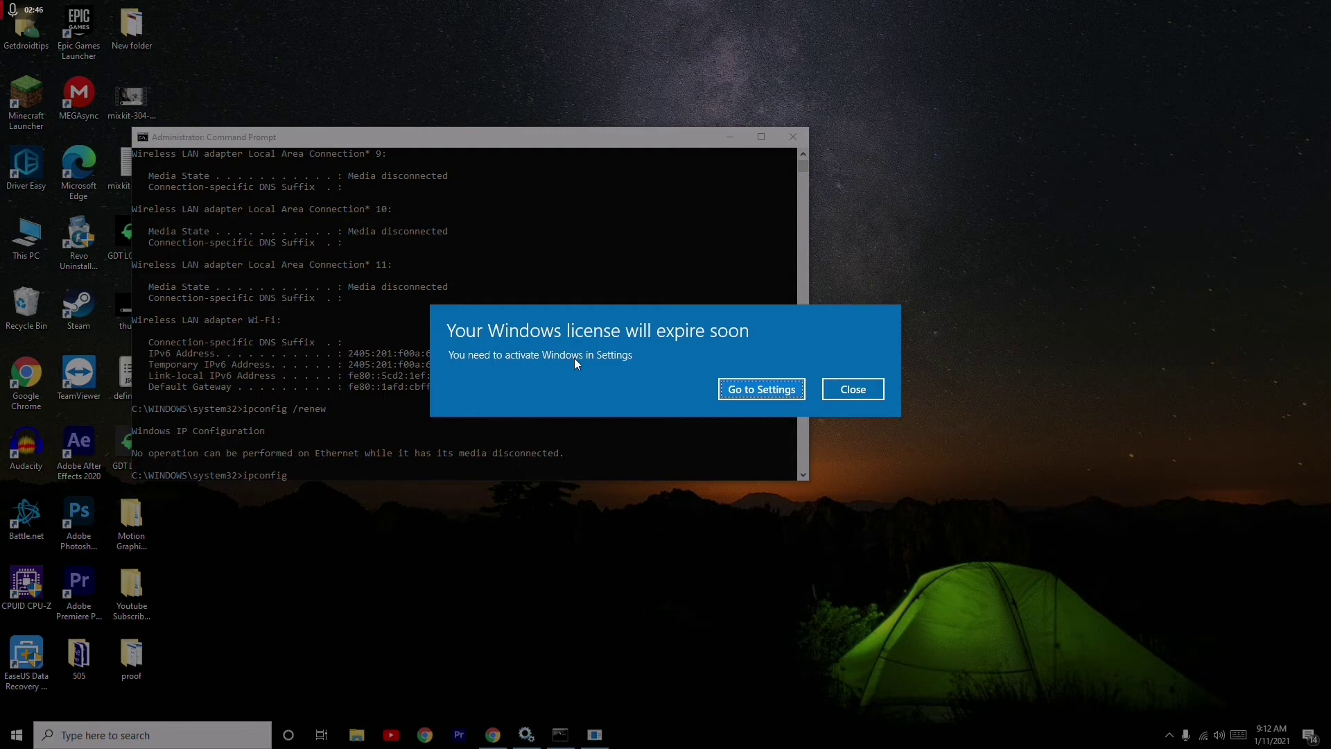
- Dismiss the license warning and run ipconfig /flushdns to clear the DNS resolver cache
left_click(852, 389)
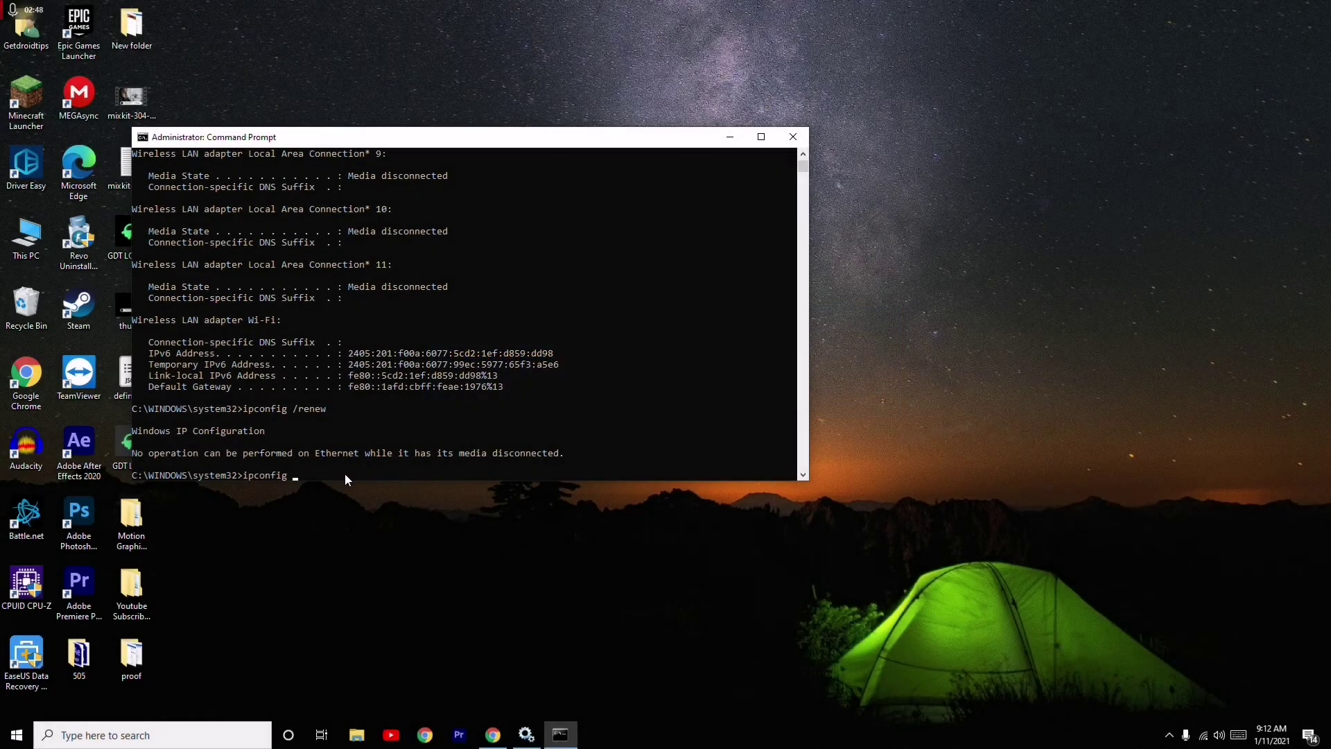
type("f")
key("BackSpace")
type("/flushdns")
key("Return")
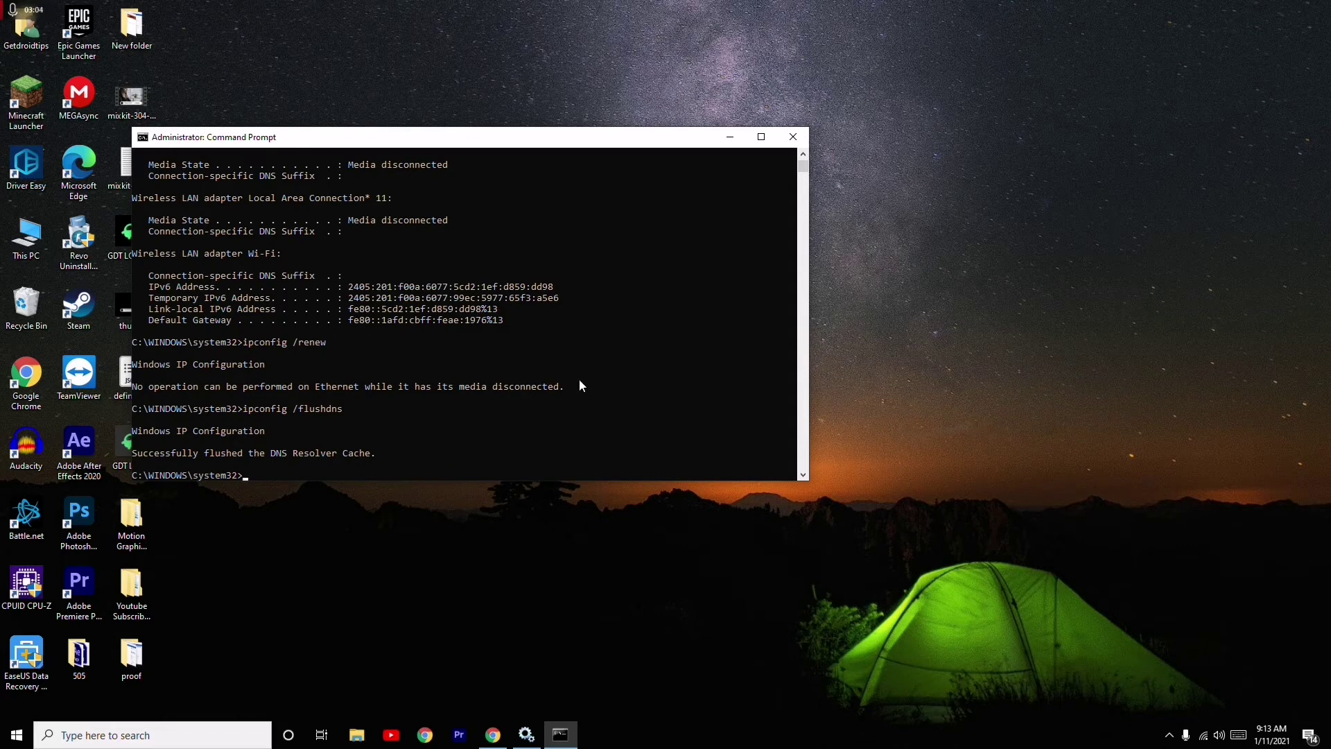
- Minimize Command Prompt and open Windows Settings from the Start menu
left_click(730, 137)
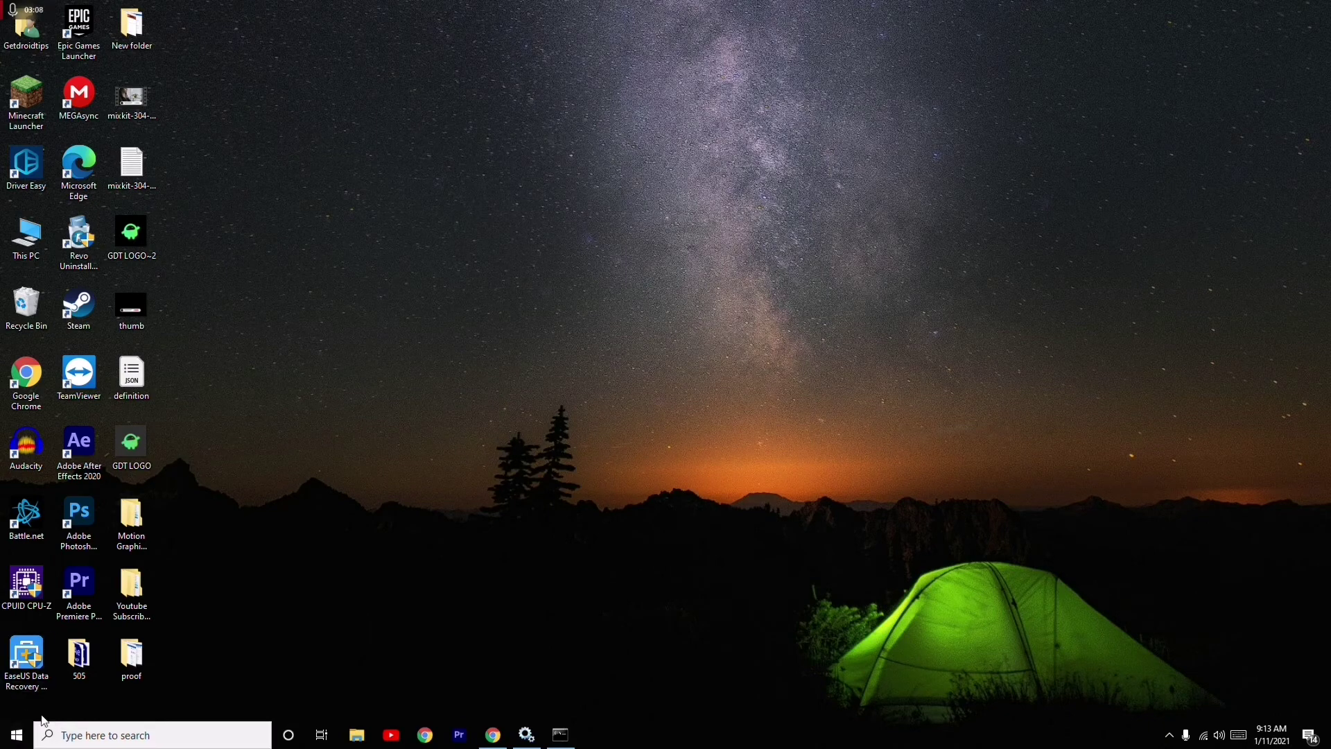
left_click(15, 734)
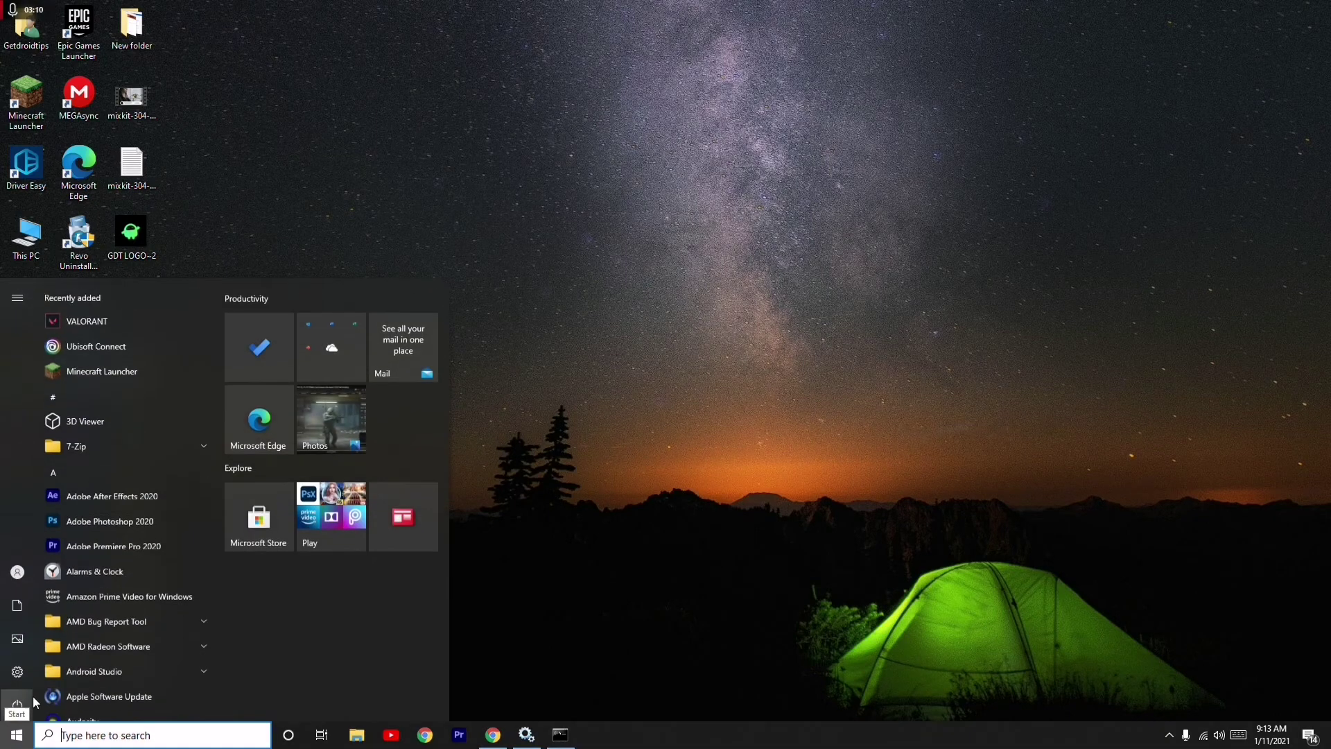
left_click(16, 662)
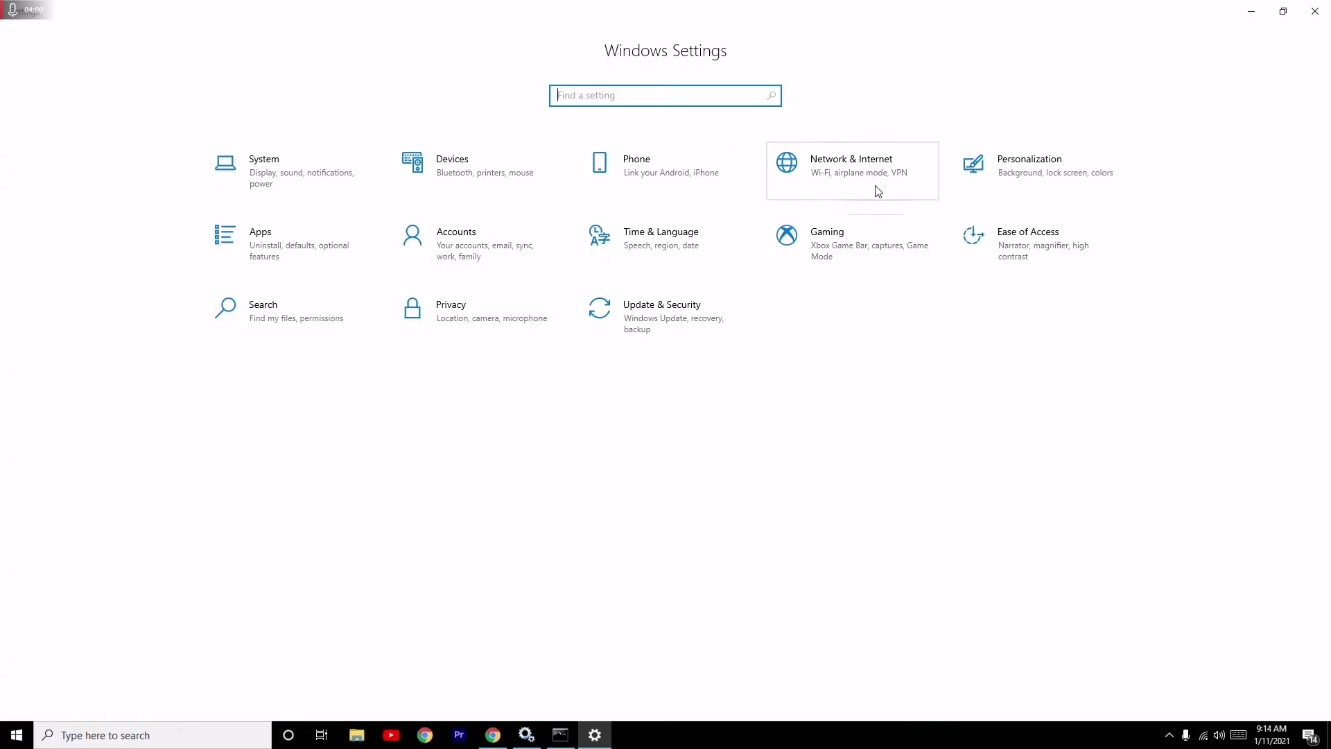